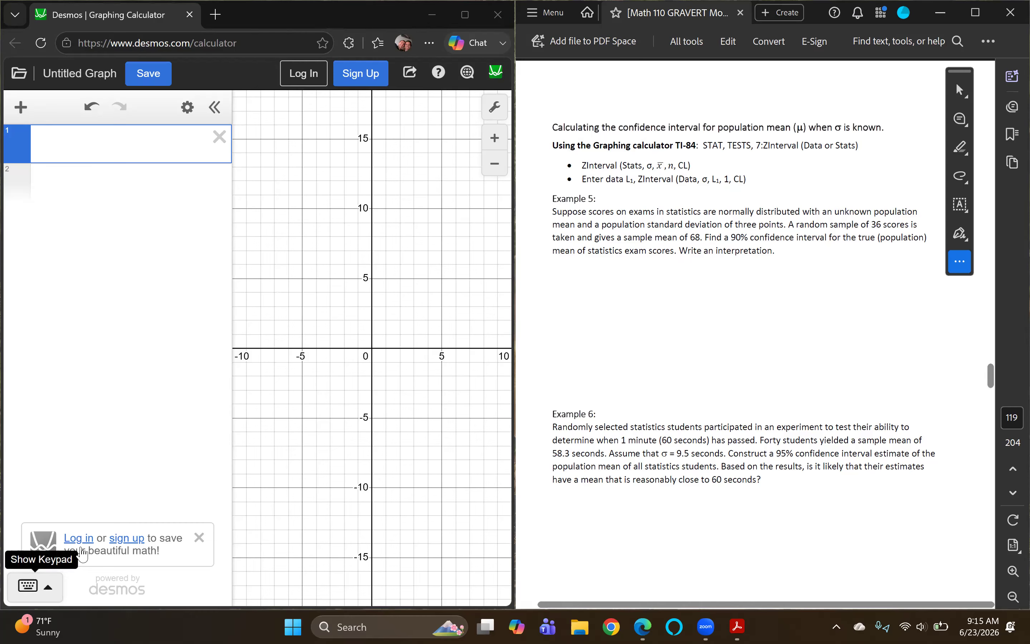
Step: Insert the ztest function from the inference functions into the first expression line
left_click(28, 586)
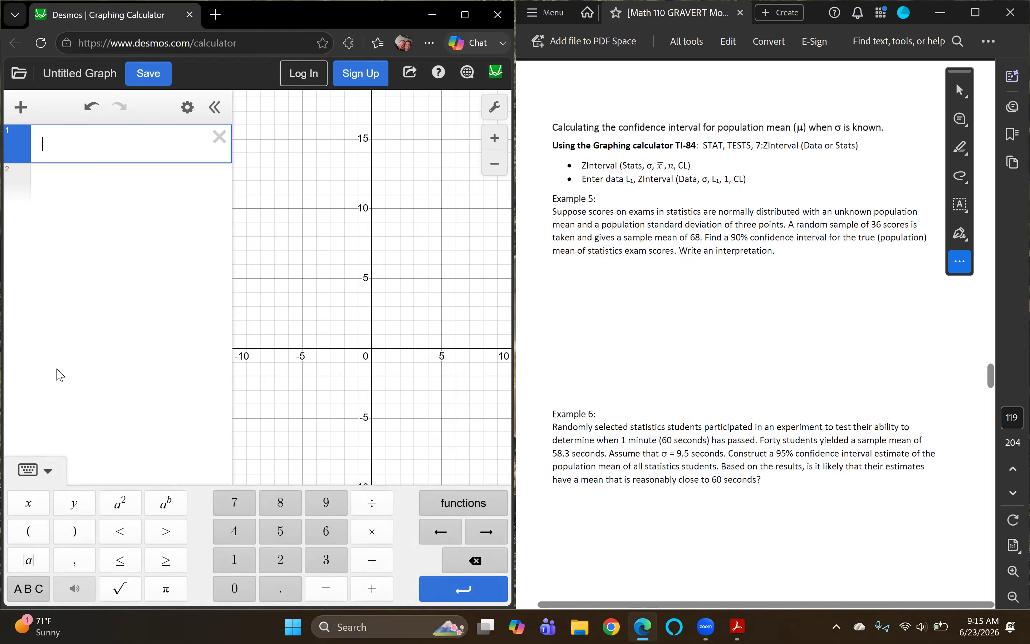
left_click(449, 507)
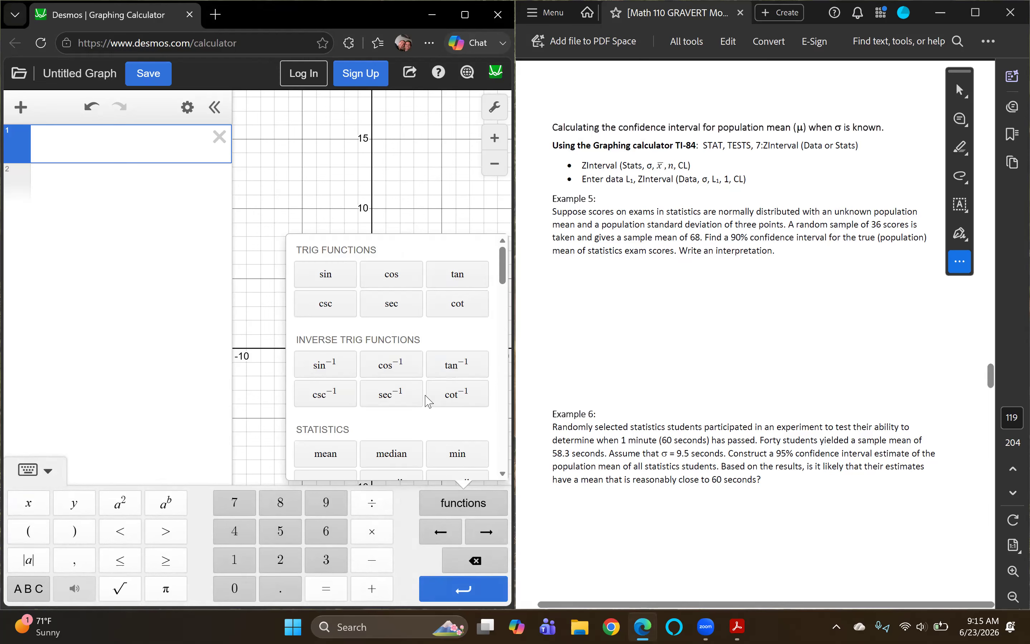
scroll(428, 400, "down", 3)
scroll(428, 400, "down", 5)
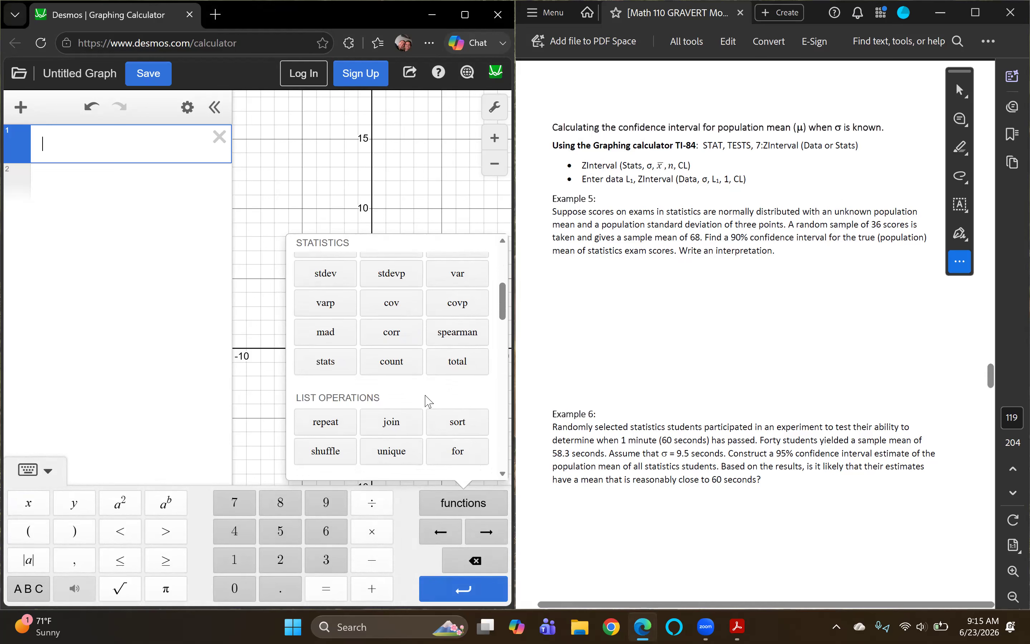
scroll(428, 401, "down", 4)
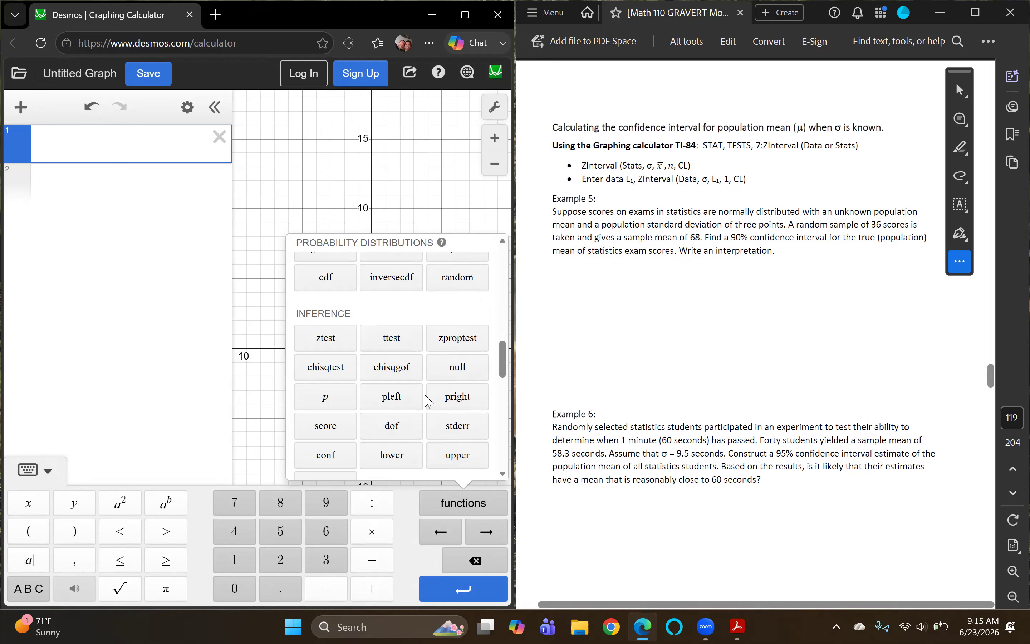
left_click(327, 338)
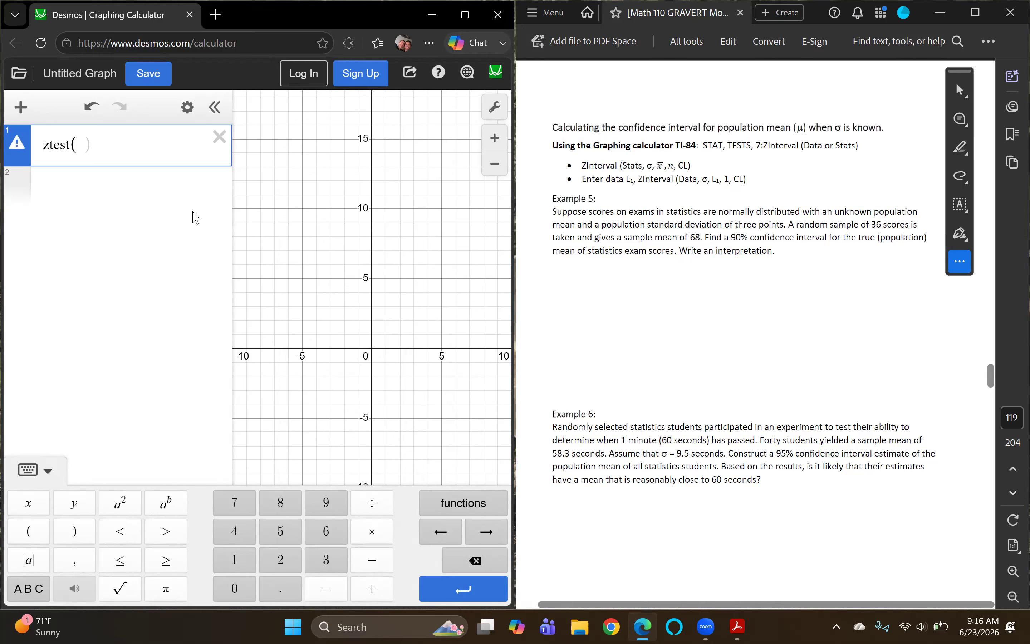
Step: Enter ztest arguments of sample size 36, mean 68 and population standard deviation 3
type("36")
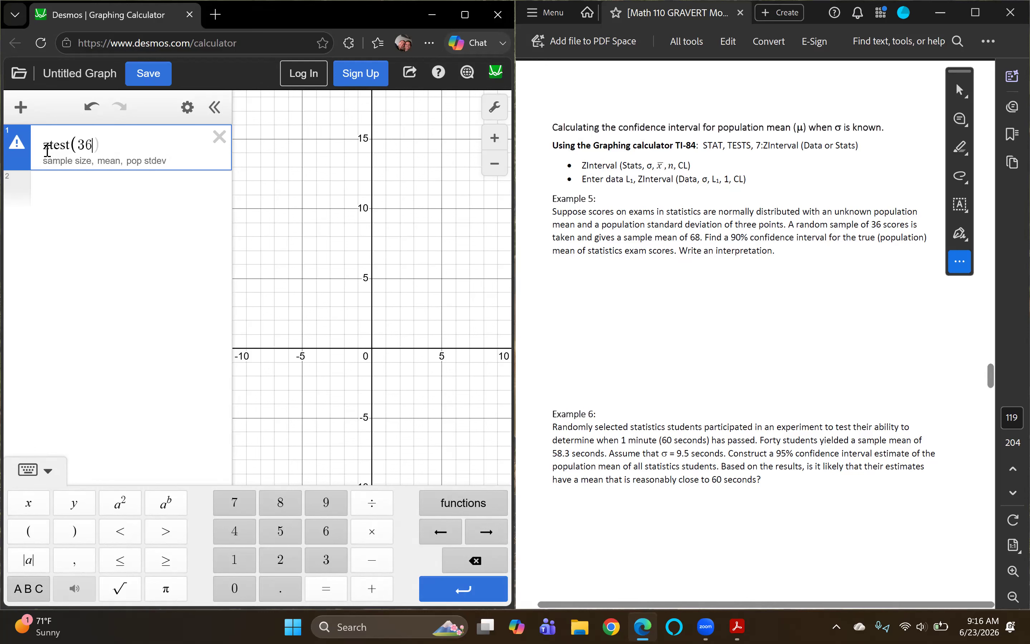
type(", 68, 3)")
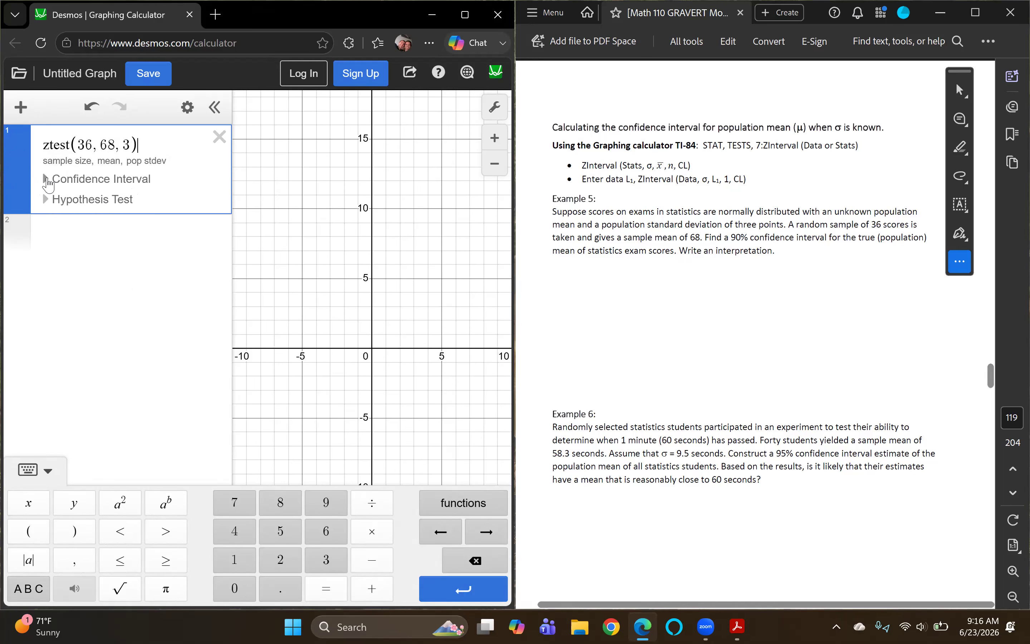
Step: Expand the ztest's confidence interval and set its confidence level to .90
left_click(47, 180)
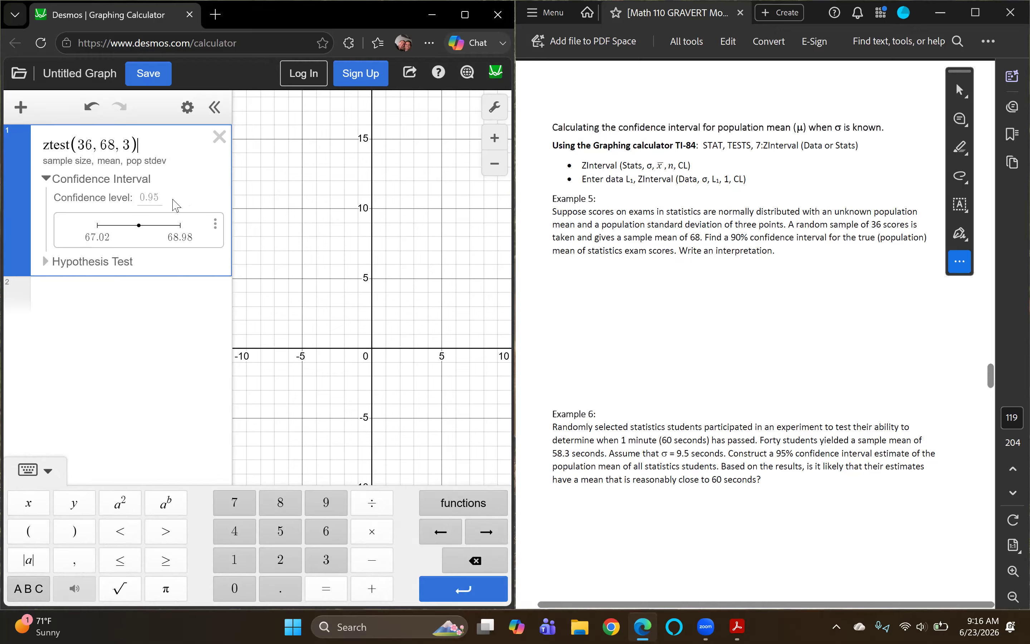
left_click(158, 194)
type(".90")
Step: Move to Example 2 in the PDF and insert the ttest function into the second expression line
scroll(699, 311, "down", 10)
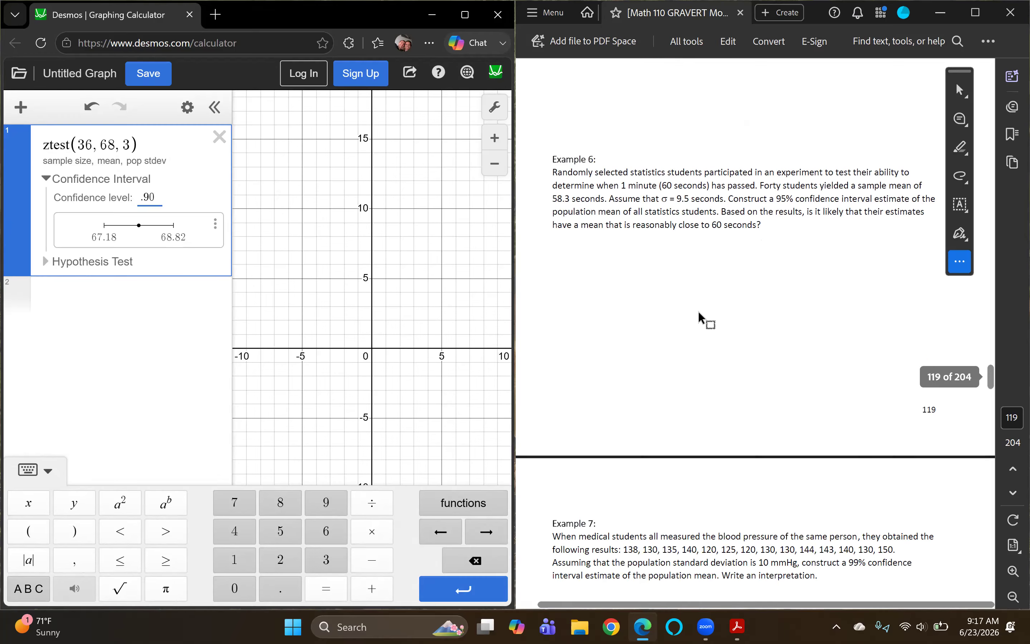
scroll(698, 311, "down", 20)
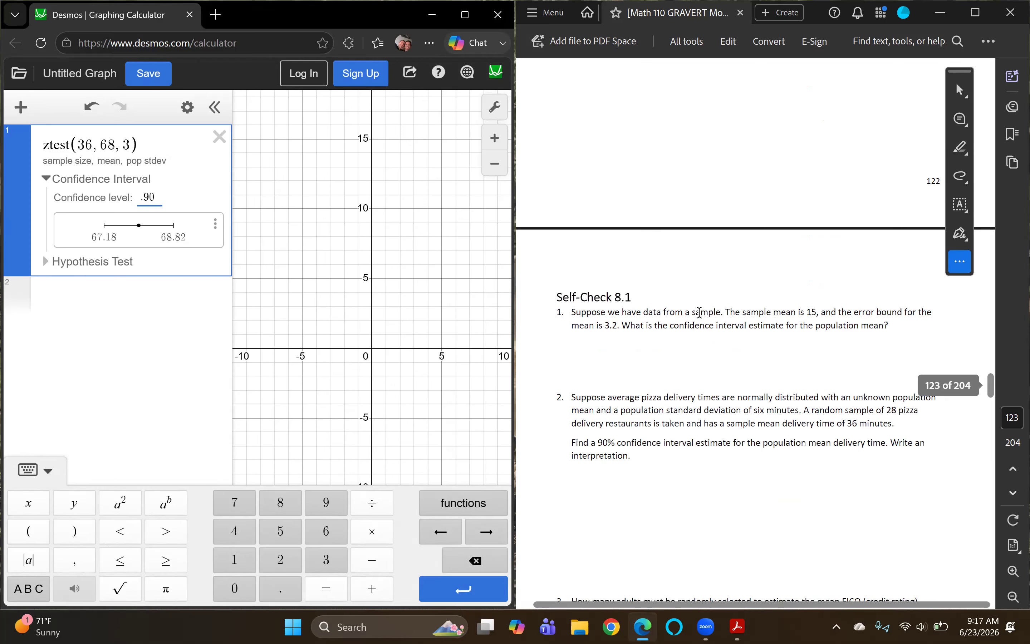
scroll(698, 313, "down", 20)
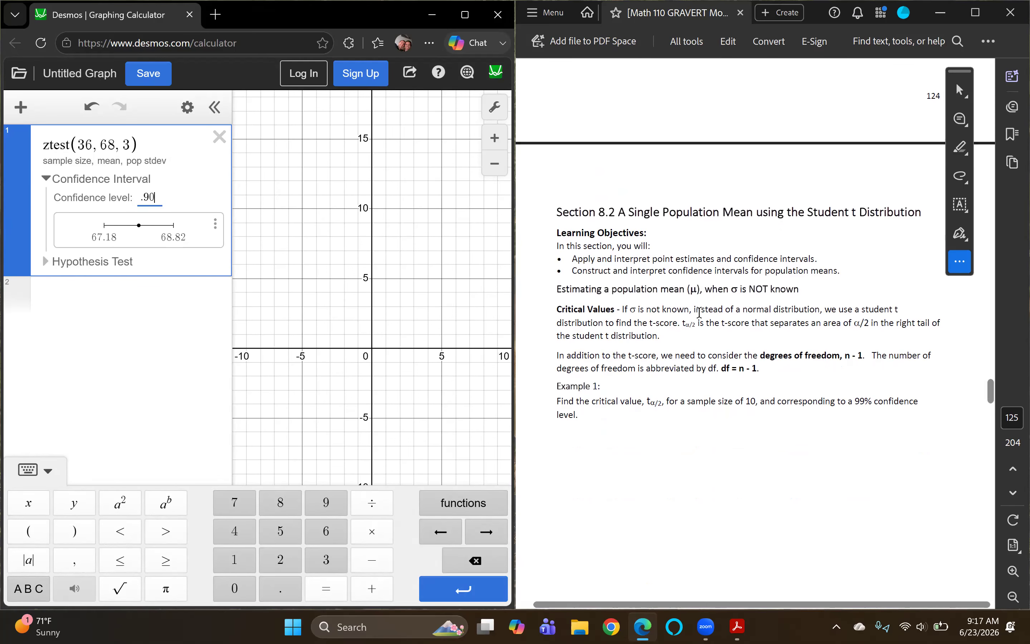
scroll(791, 371, "down", 5)
scroll(792, 374, "down", 7)
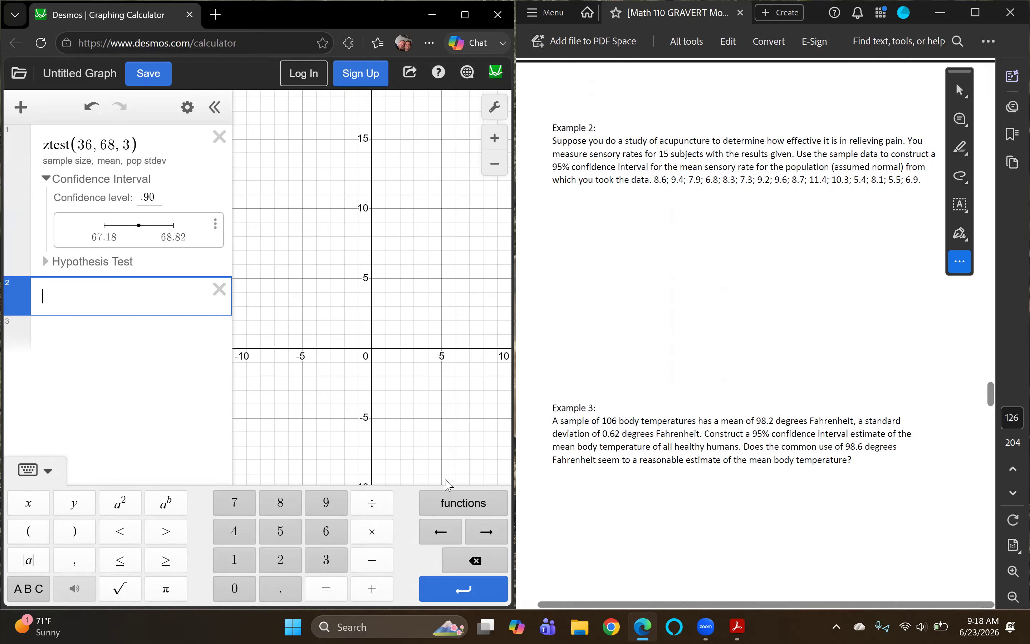
left_click(441, 510)
scroll(417, 421, "down", 10)
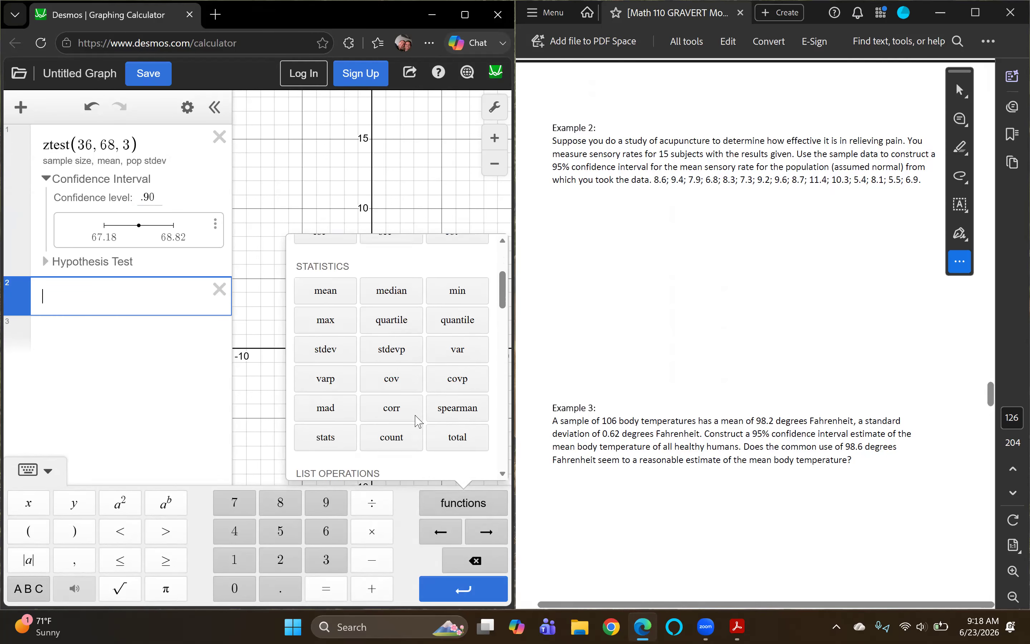
scroll(409, 422, "down", 3)
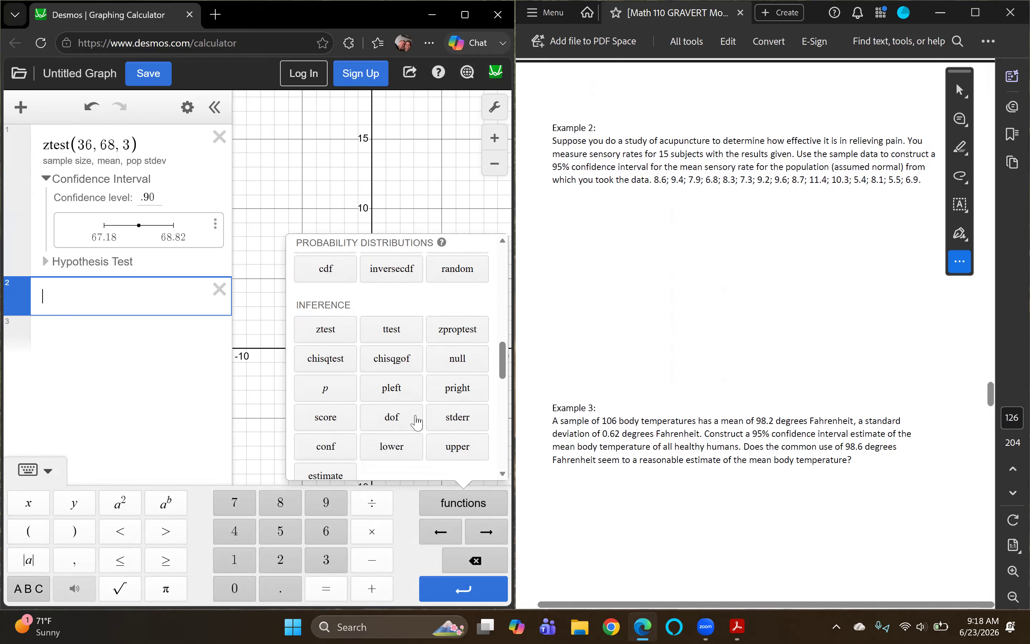
left_click(393, 329)
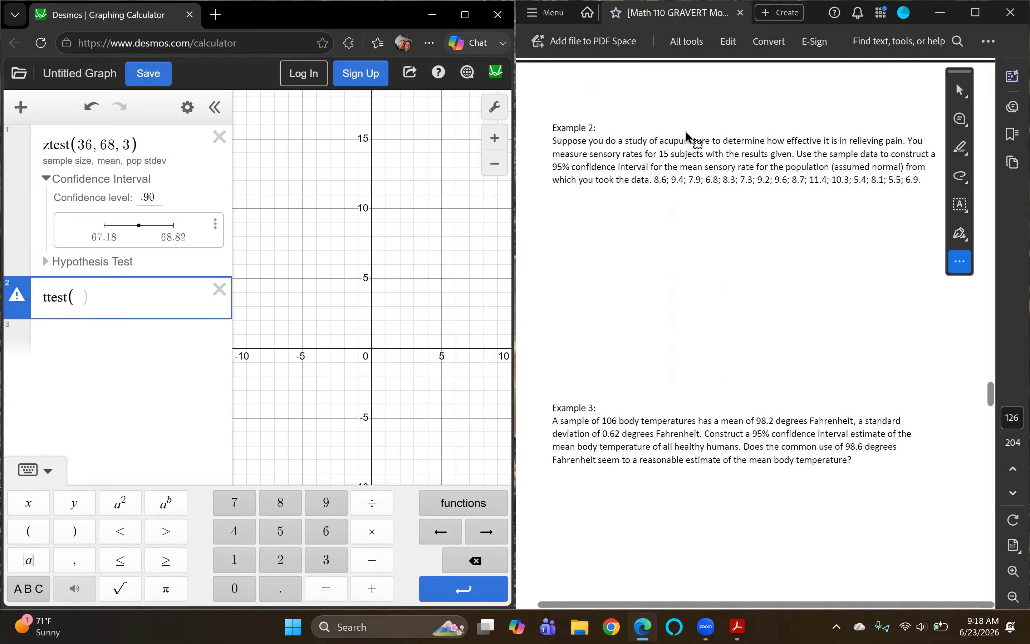
Step: Enter the 15 subjects from Example 2 as the ttest's sample size argument
left_click(662, 155)
left_click_drag(662, 154, 674, 158)
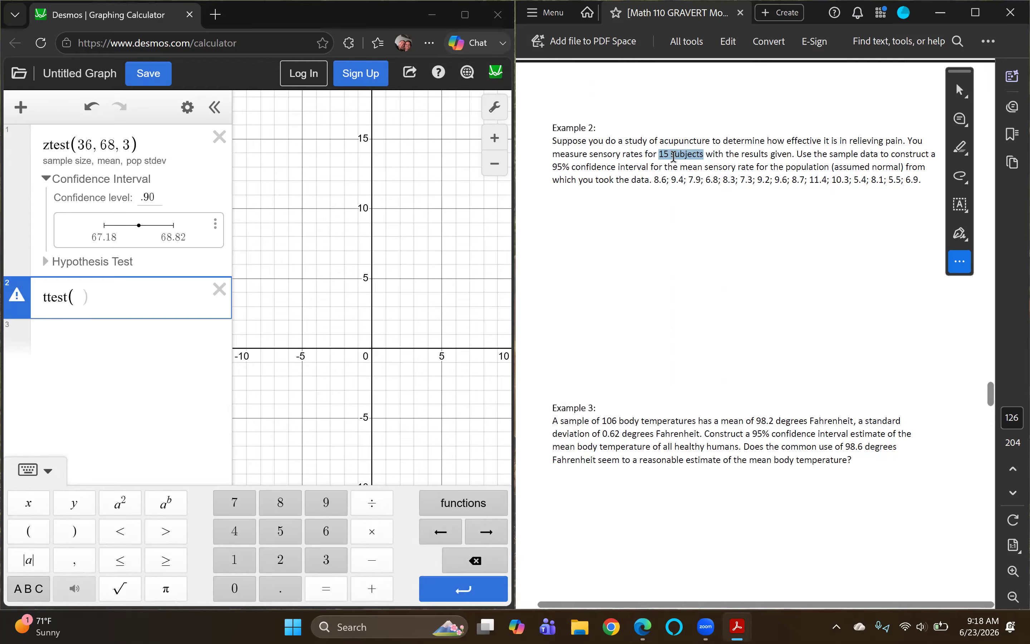
left_click(610, 249)
left_click(94, 298)
type("15,")
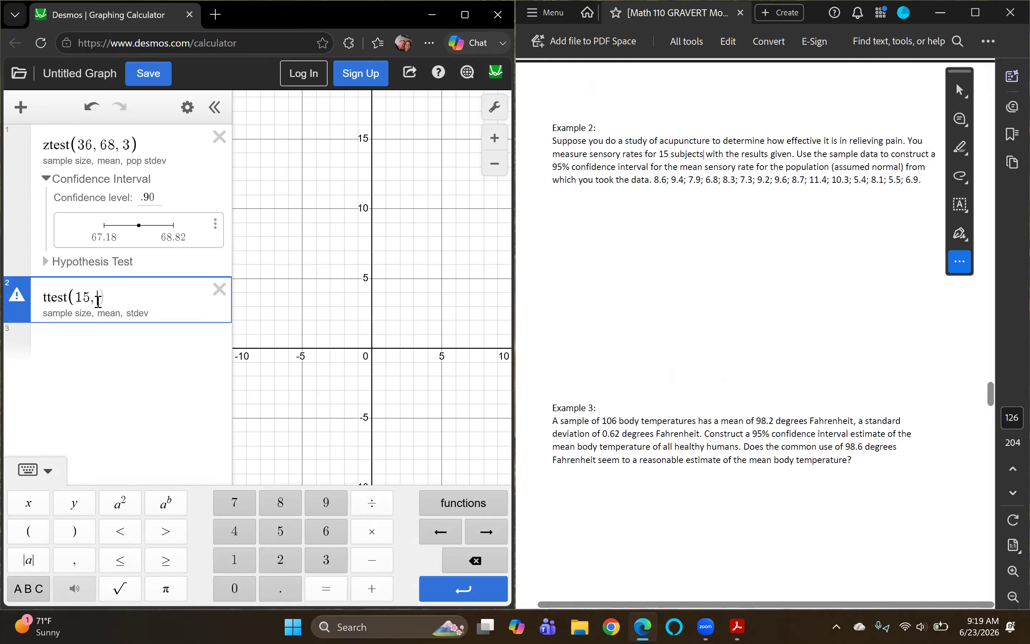
left_click_drag(654, 179, 919, 191)
right_click(919, 186)
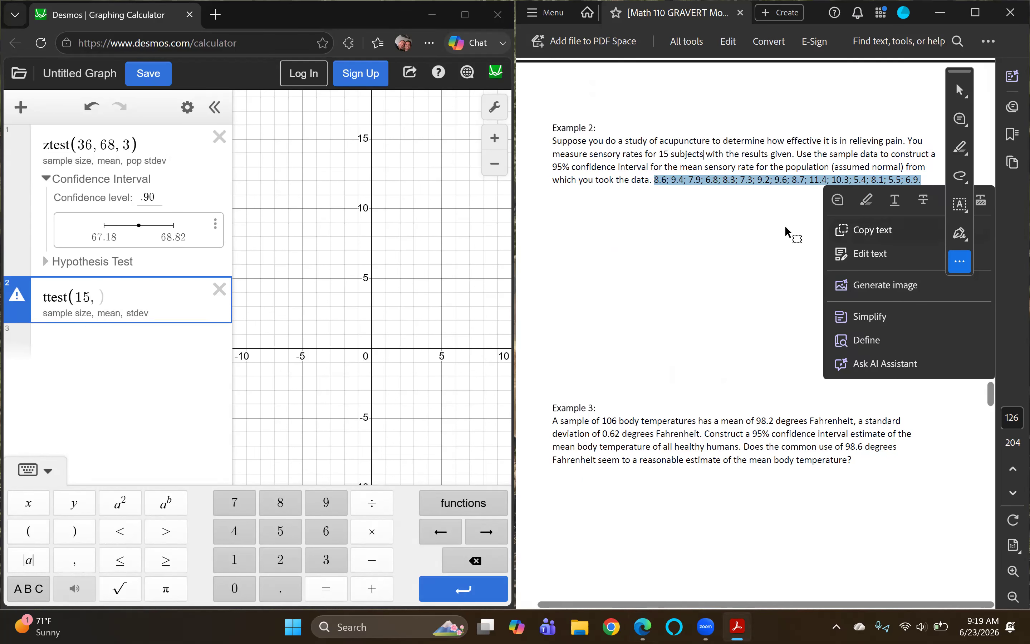
left_click(725, 217)
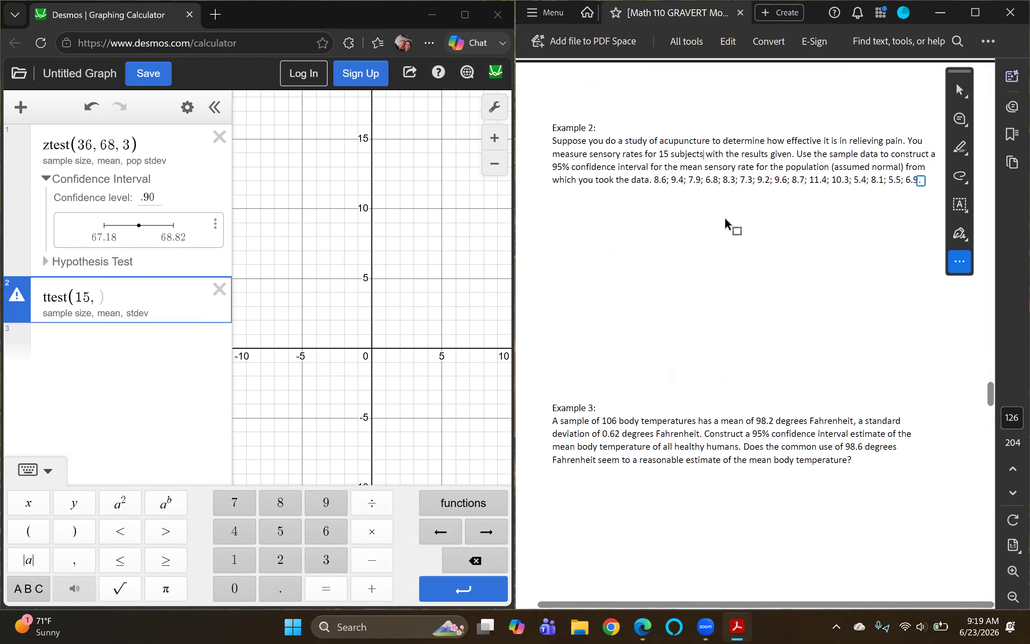
type("8")
left_click(155, 303)
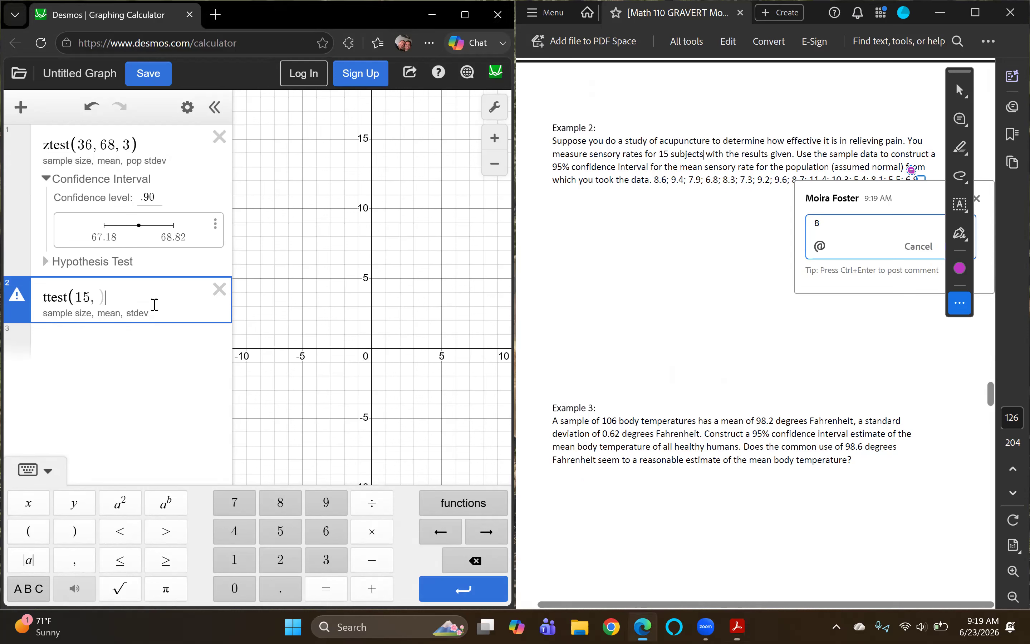
left_click(976, 200)
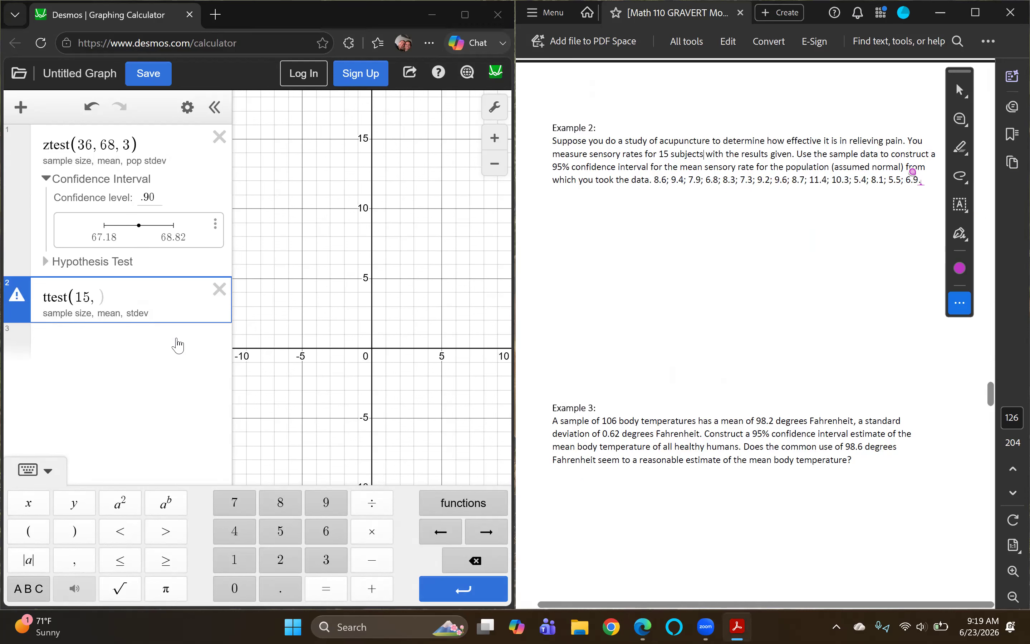
Step: Complete the ttest with mean 8.2267 and standard deviation 1.6722, then expand its confidence interval
left_click(97, 296)
type("8.22")
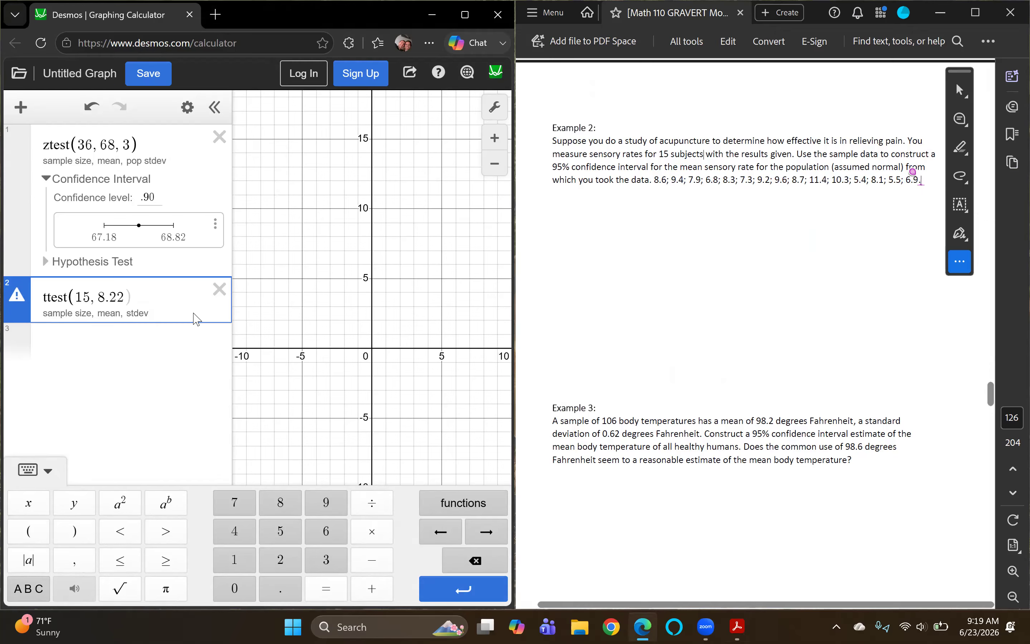
type("67, 1.67")
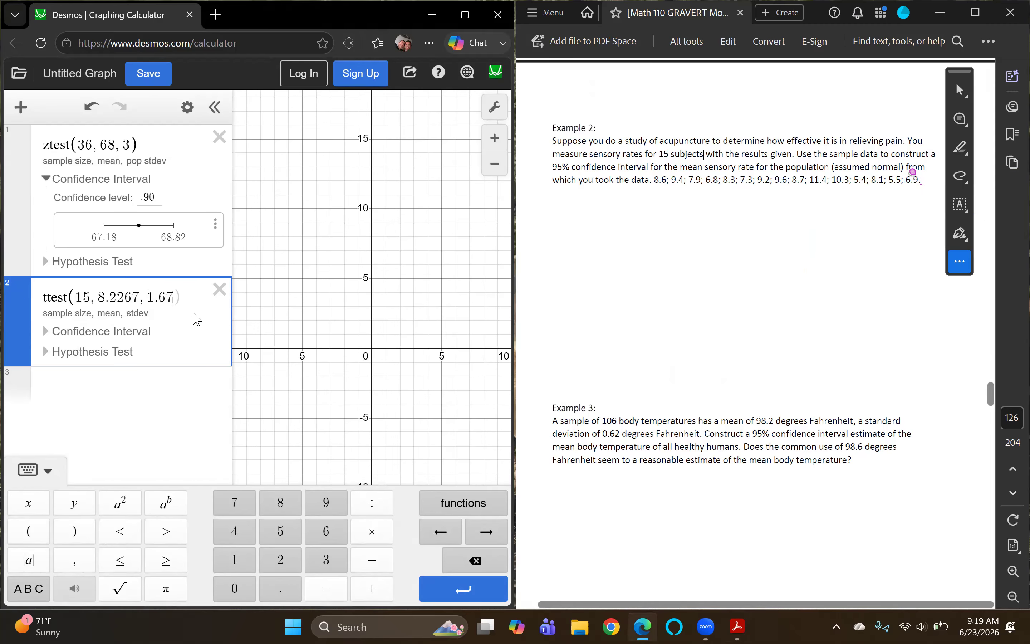
type("22)")
left_click(67, 333)
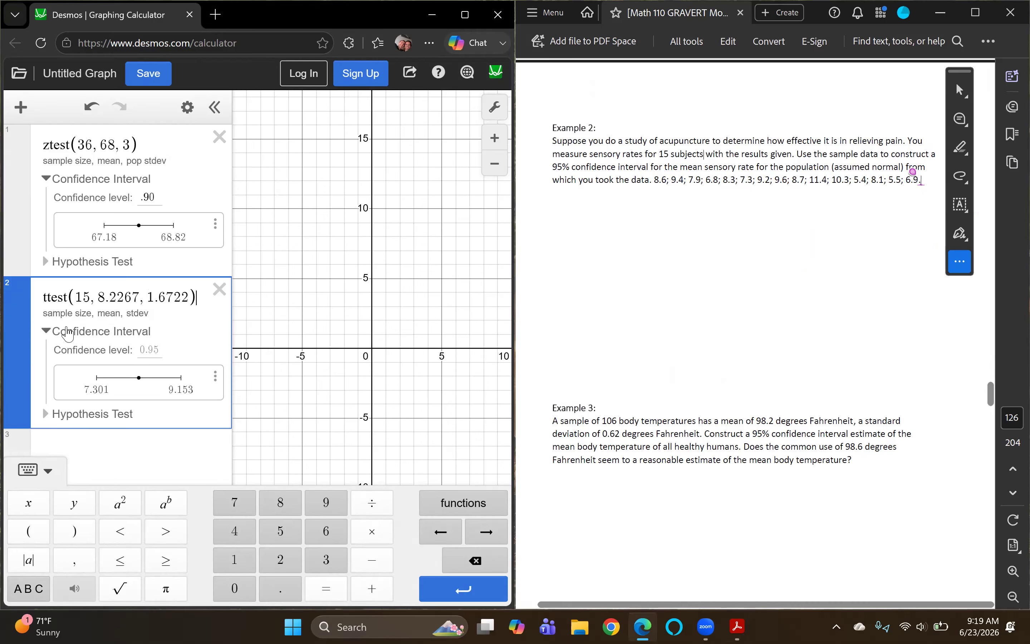